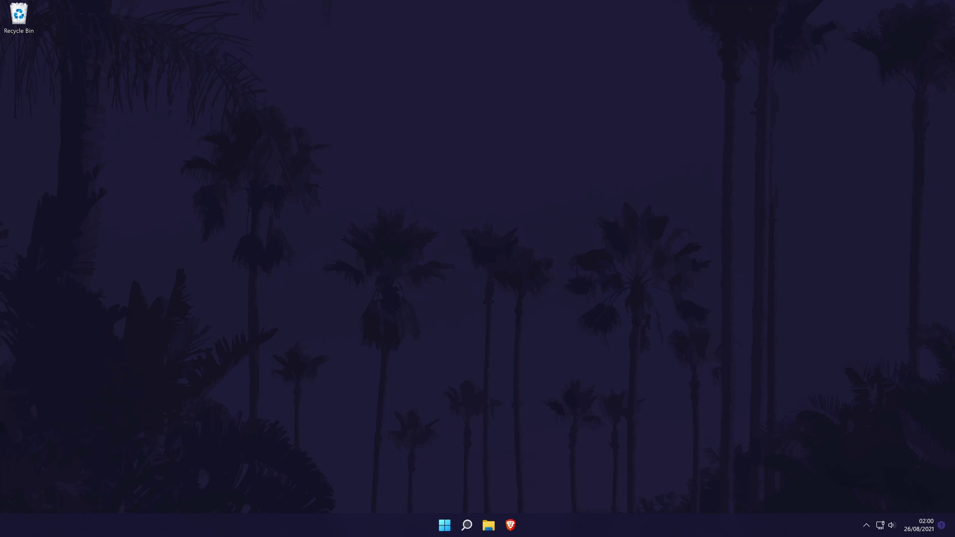
- Launch Control Panel from taskbar search and go to View devices and printers
{"action": "left_click", "coordinate": [470, 524]}
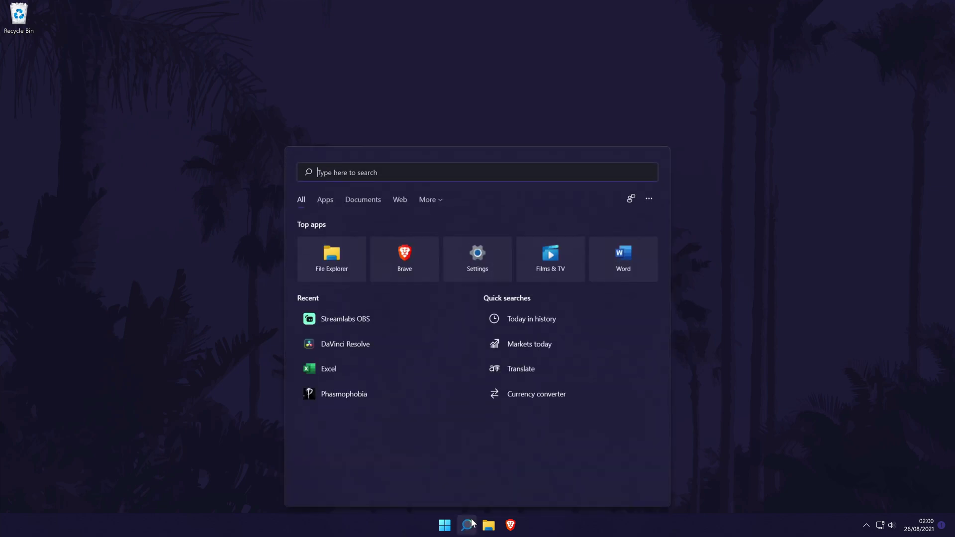
{"action": "type", "text": "control"}
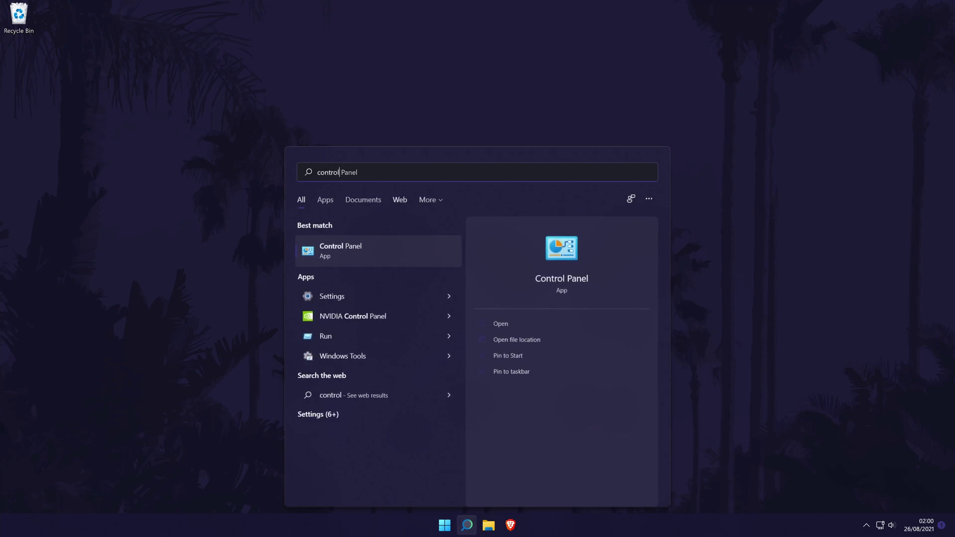
{"action": "left_click", "coordinate": [340, 254]}
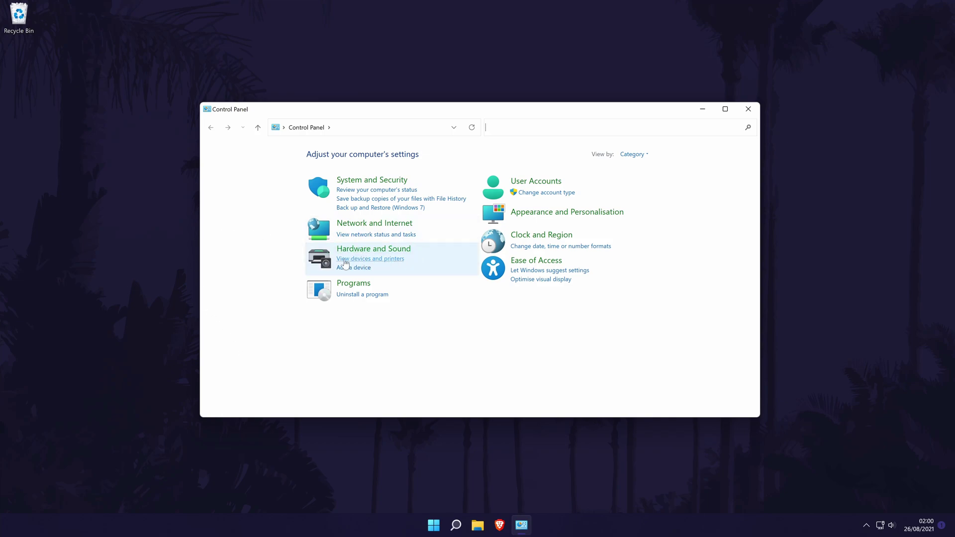
{"action": "left_click", "coordinate": [396, 259]}
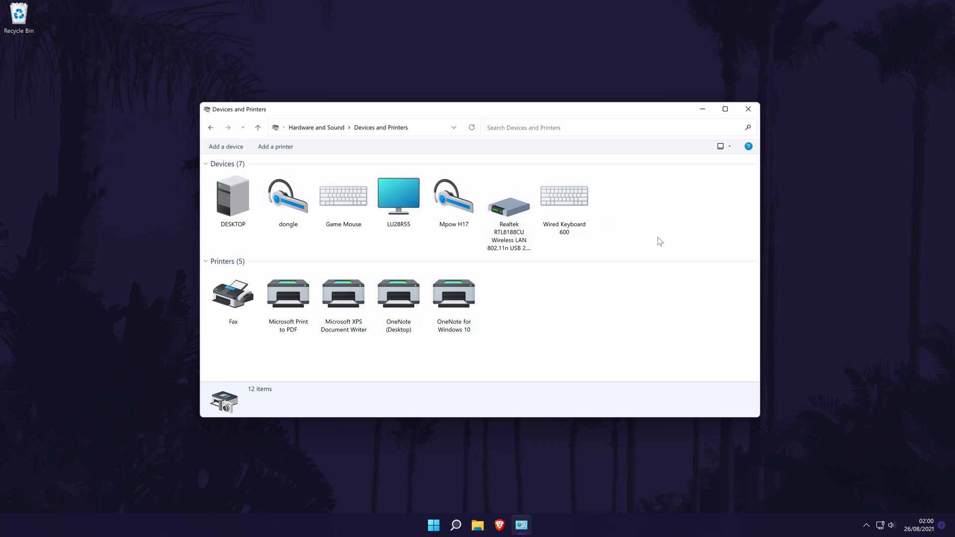
{"action": "left_click", "coordinate": [567, 210]}
{"action": "right_click", "coordinate": [567, 210]}
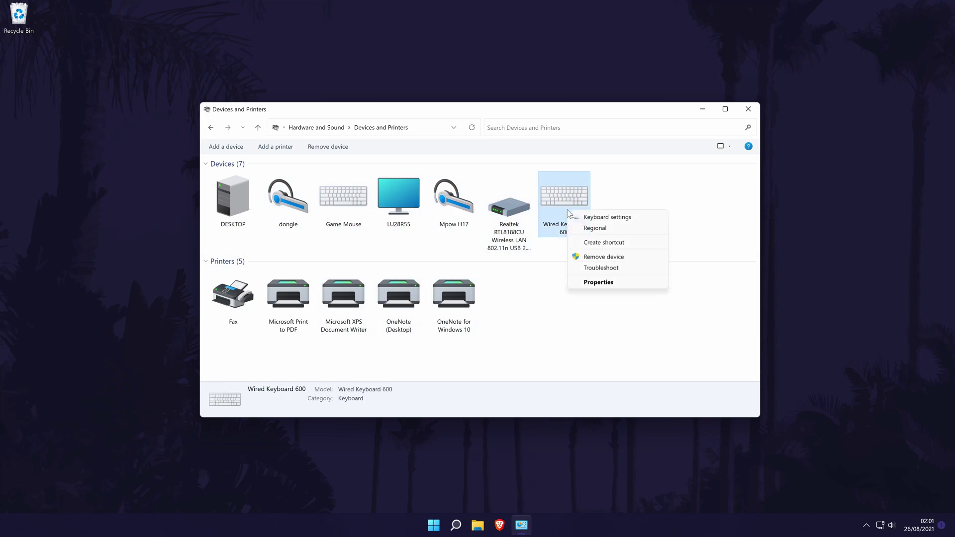
{"action": "left_click", "coordinate": [620, 268]}
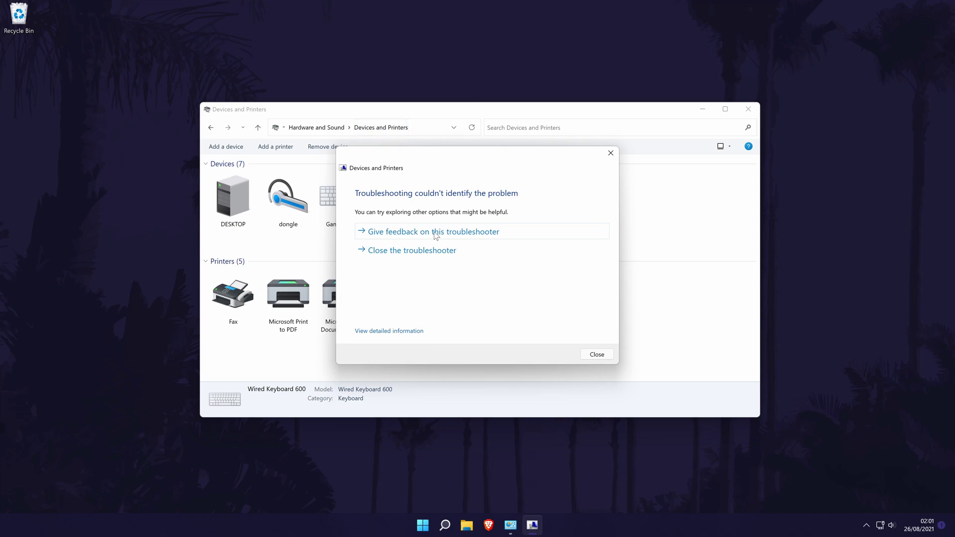
{"action": "left_click", "coordinate": [611, 153]}
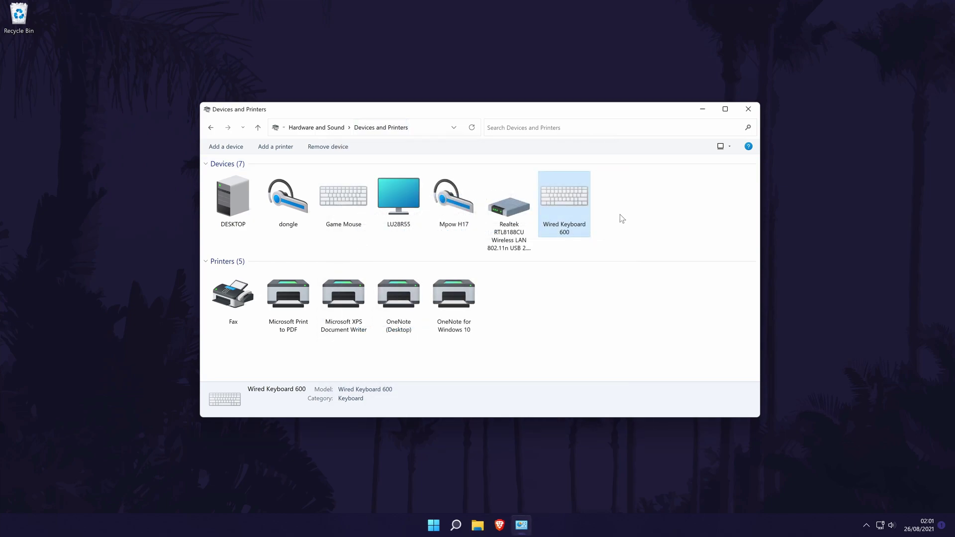
{"action": "right_click", "coordinate": [556, 211]}
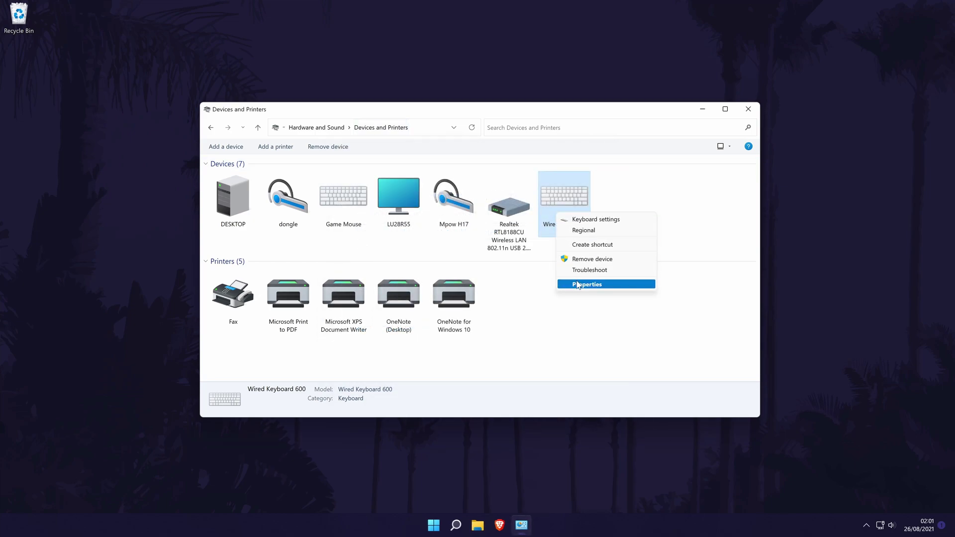
{"action": "left_click", "coordinate": [627, 287]}
{"action": "left_click", "coordinate": [431, 151]}
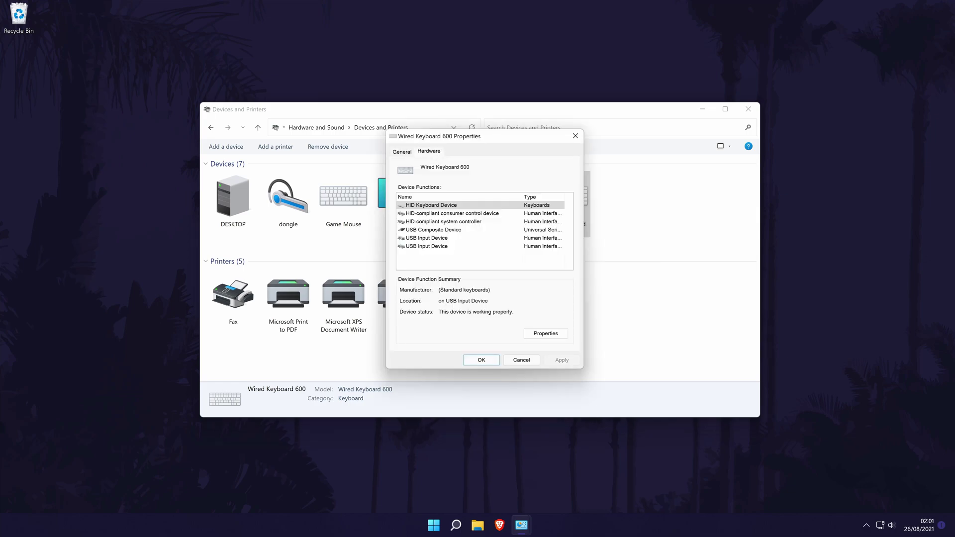
{"action": "double_click", "coordinate": [445, 207]}
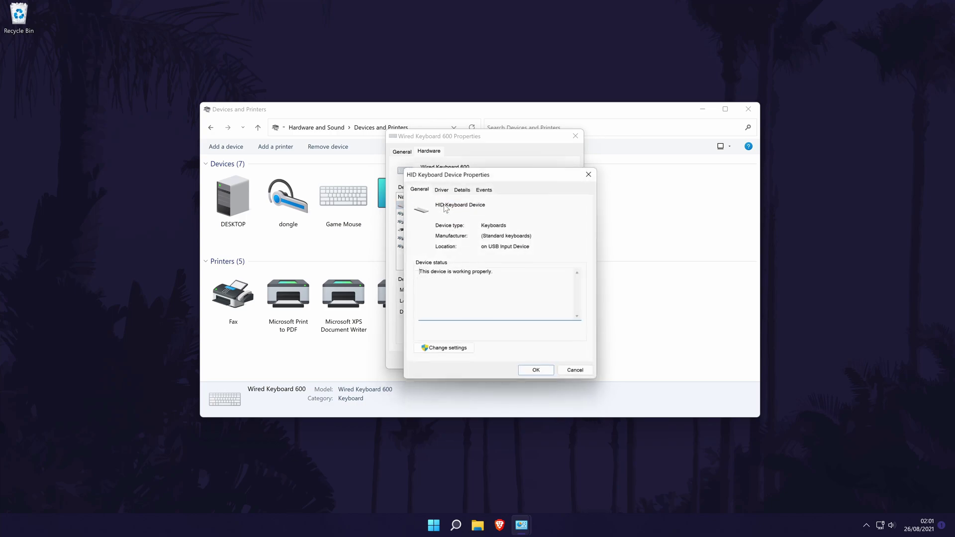
{"action": "left_click", "coordinate": [444, 189]}
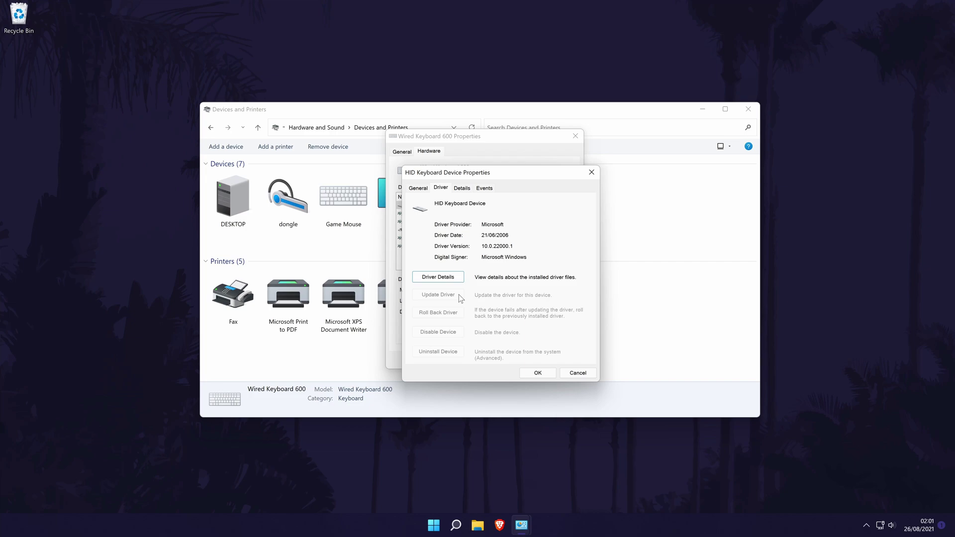
- Remove the Wired Keyboard 600 device, confirm with Yes, and check that it reappears
{"action": "key", "text": "Escape"}
{"action": "key", "text": "Escape"}
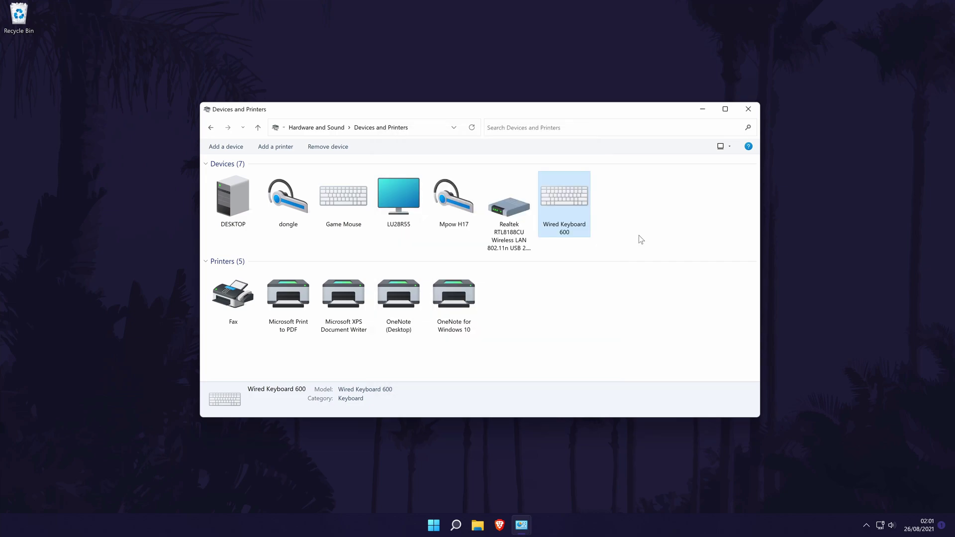
{"action": "right_click", "coordinate": [580, 209]}
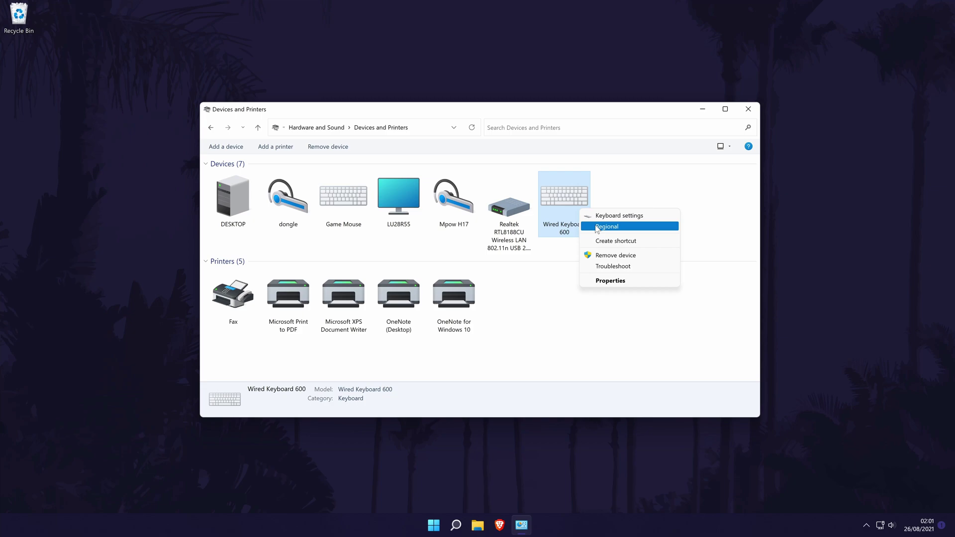
{"action": "left_click", "coordinate": [613, 256]}
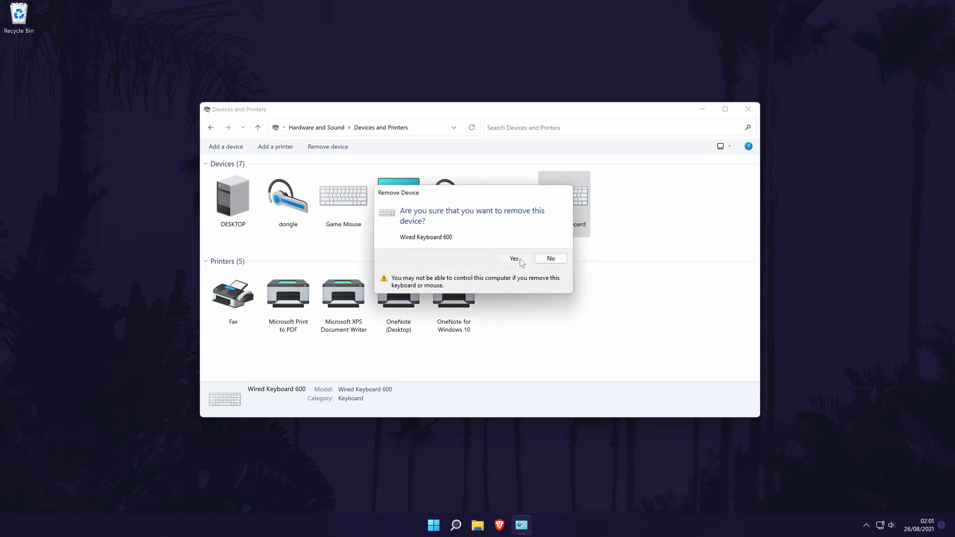
{"action": "left_click", "coordinate": [520, 259]}
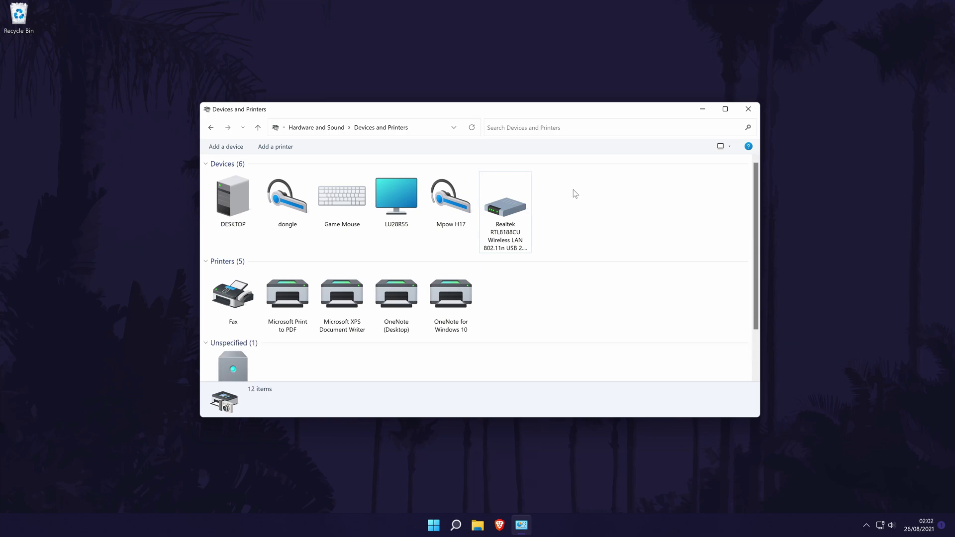
{"action": "scroll", "coordinate": [413, 283], "scroll_direction": "down", "scroll_amount": 1}
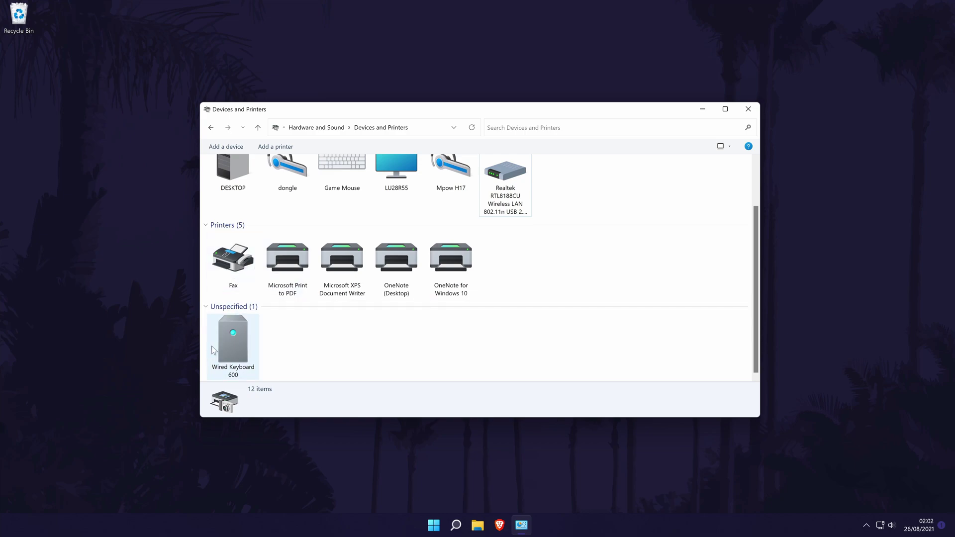
{"action": "left_click", "coordinate": [574, 196]}
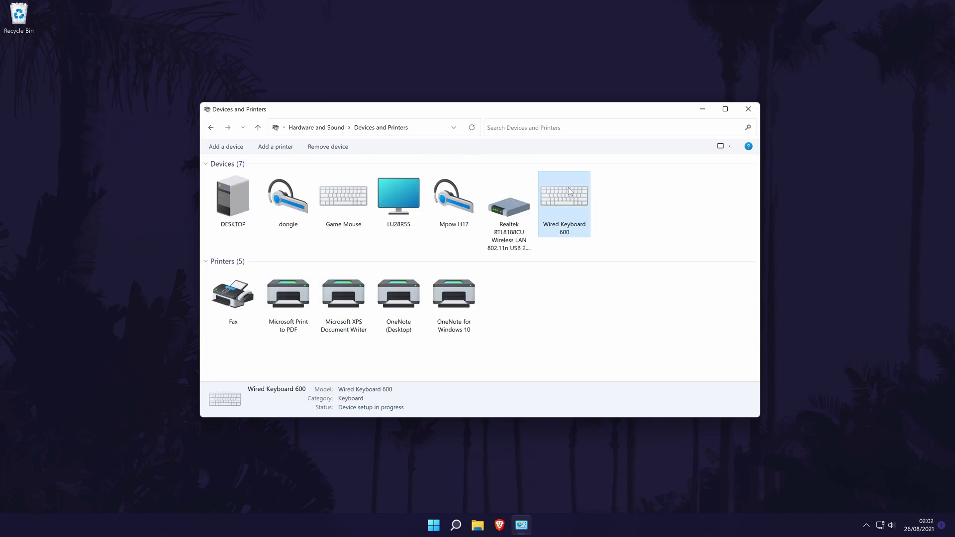
{"action": "left_click", "coordinate": [599, 192]}
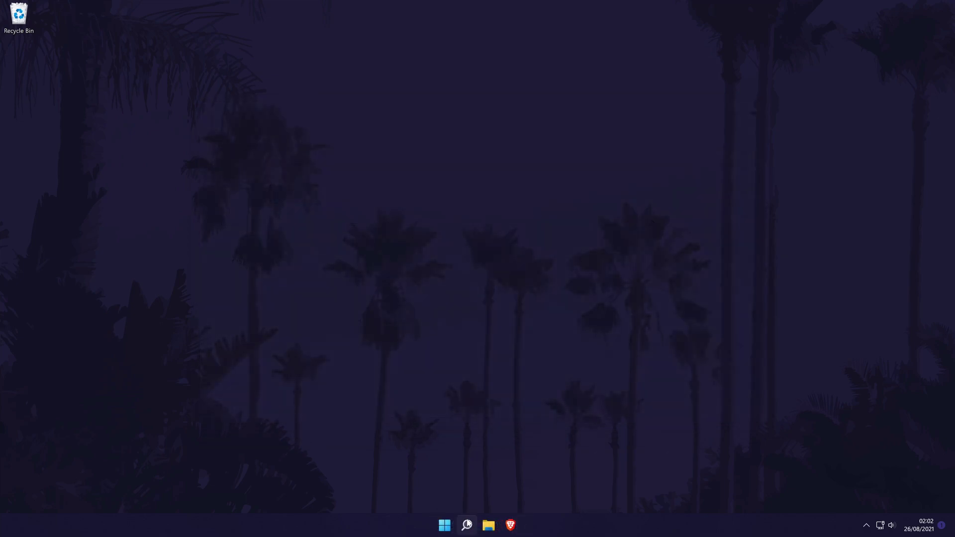
{"action": "left_click", "coordinate": [466, 526]}
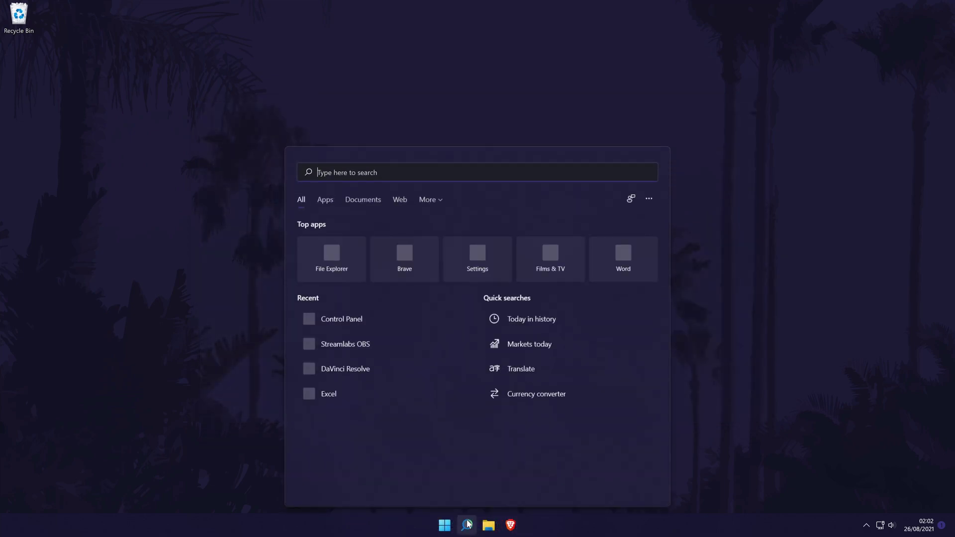
{"action": "type", "text": "device"}
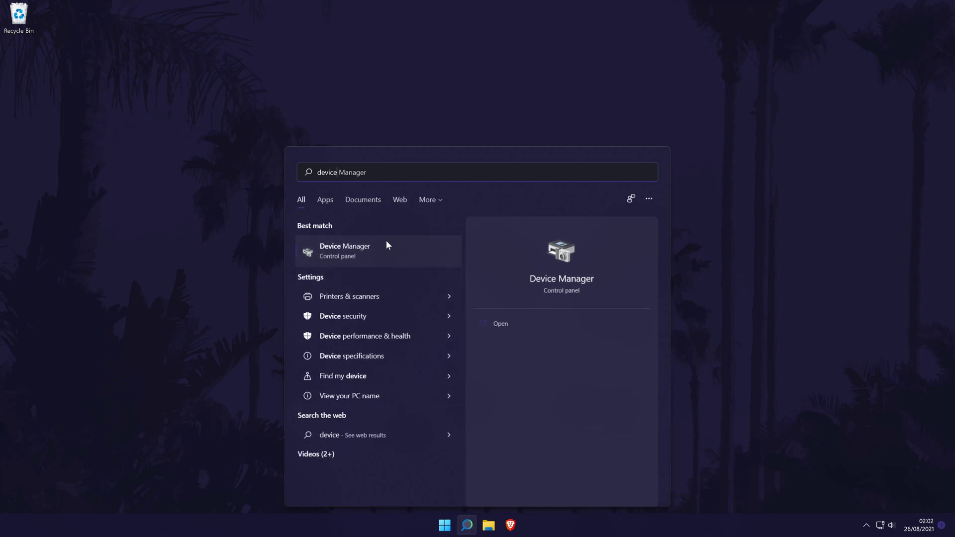
{"action": "left_click", "coordinate": [399, 248]}
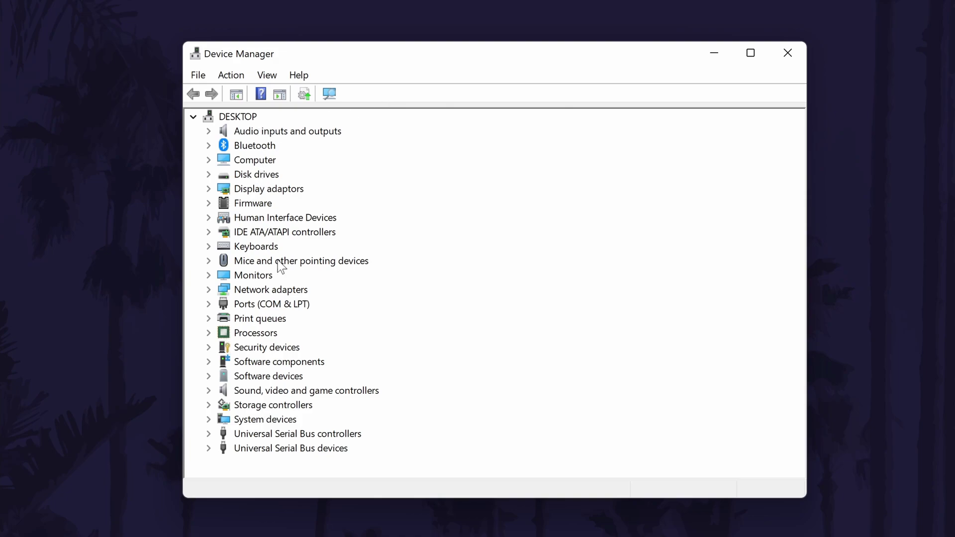
{"action": "double_click", "coordinate": [257, 246]}
{"action": "left_click", "coordinate": [278, 261]}
{"action": "right_click", "coordinate": [305, 256]}
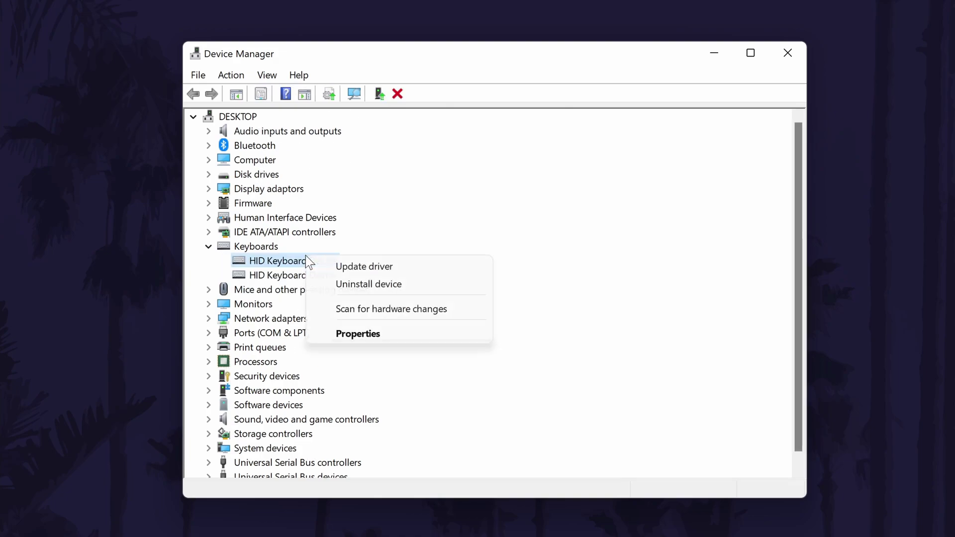
{"action": "left_click", "coordinate": [363, 266]}
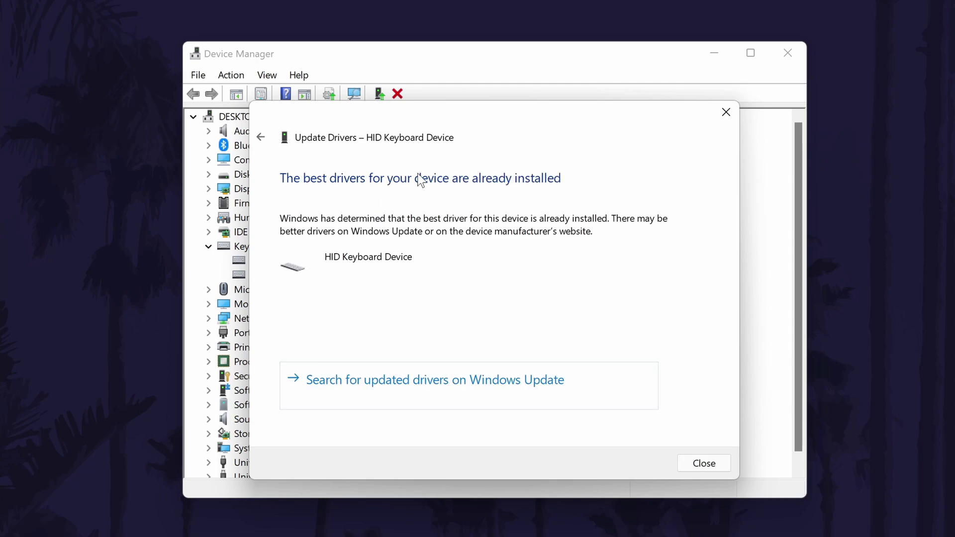
{"action": "left_click", "coordinate": [726, 112]}
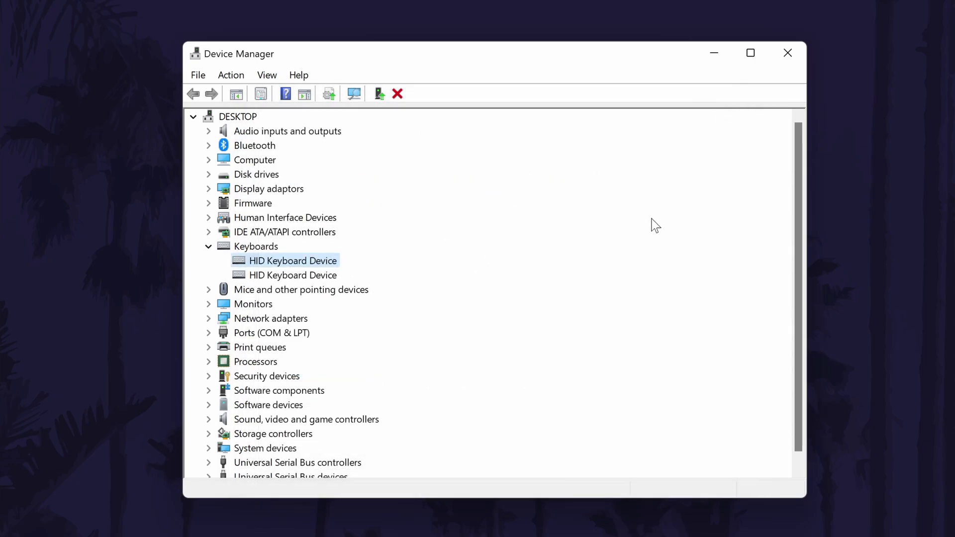
{"action": "left_click", "coordinate": [208, 246]}
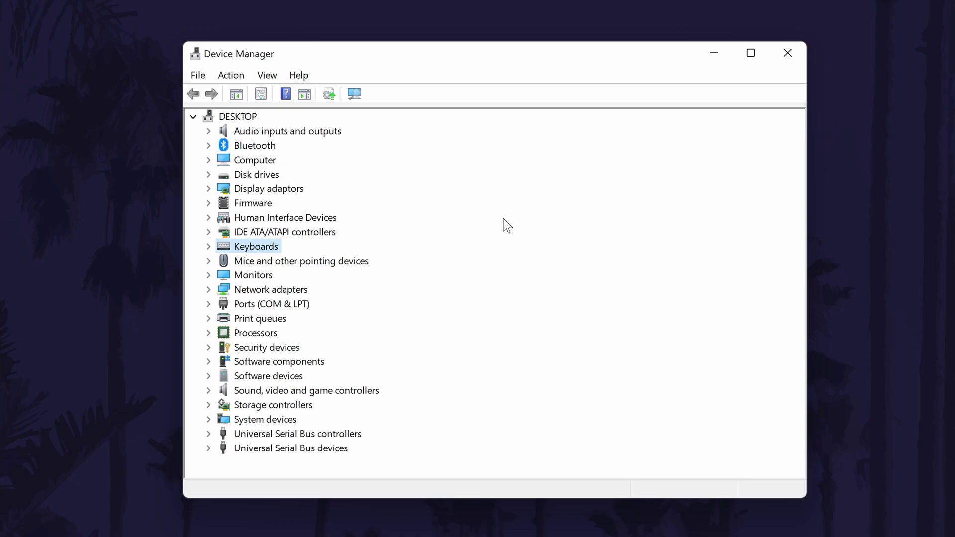
- Untick 'Allow the computer to turn off this device' for the first USB Root Hub (USB 3.0)
{"action": "left_click", "coordinate": [284, 439]}
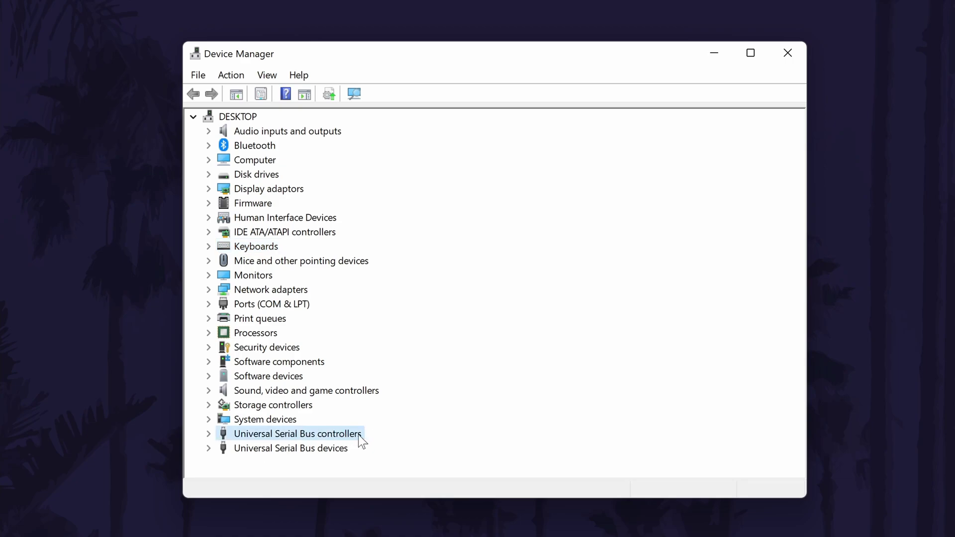
{"action": "left_click", "coordinate": [209, 434]}
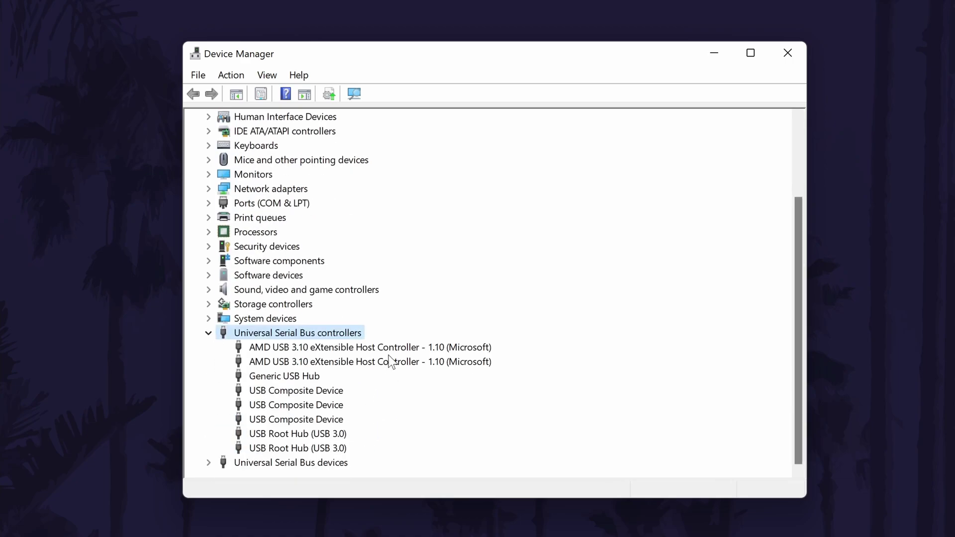
{"action": "left_click", "coordinate": [331, 438]}
{"action": "left_click", "coordinate": [332, 440]}
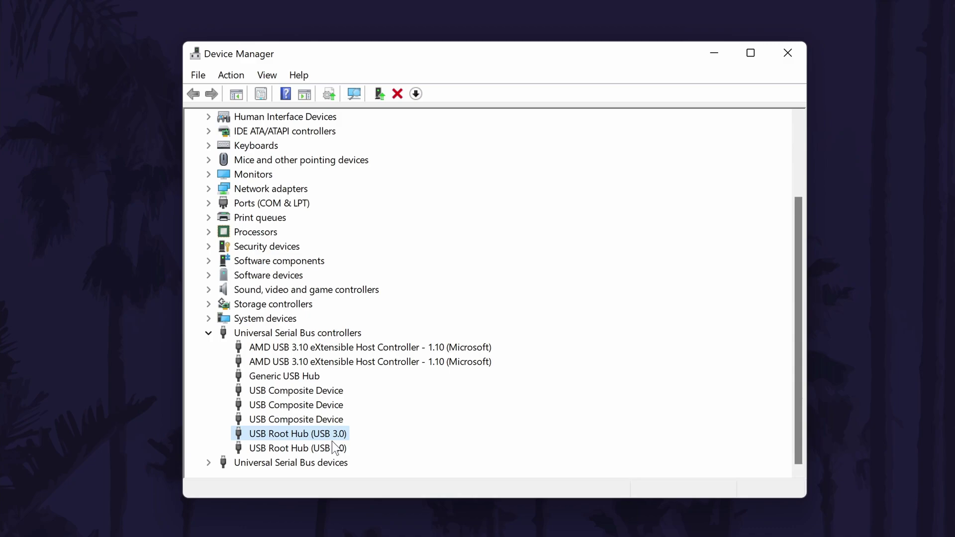
{"action": "double_click", "coordinate": [343, 435]}
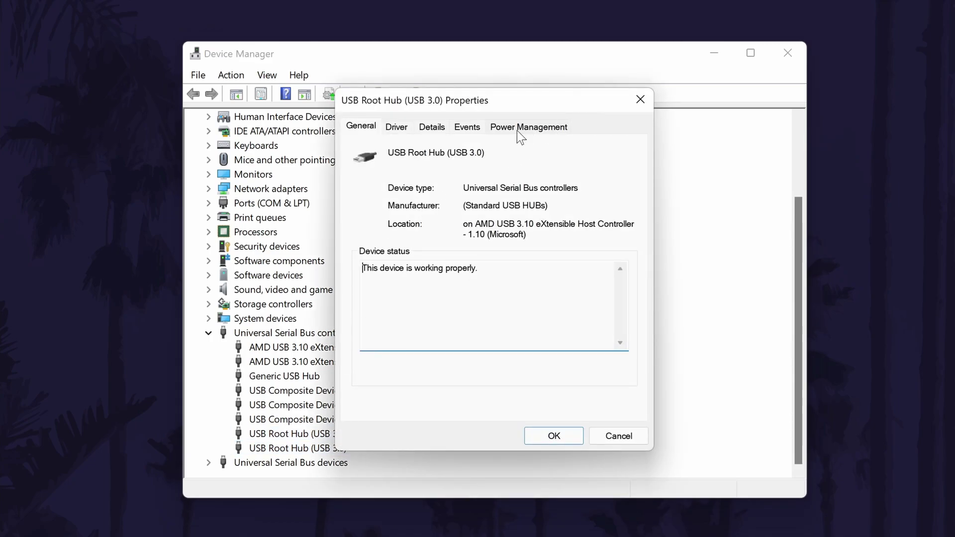
{"action": "left_click", "coordinate": [532, 132]}
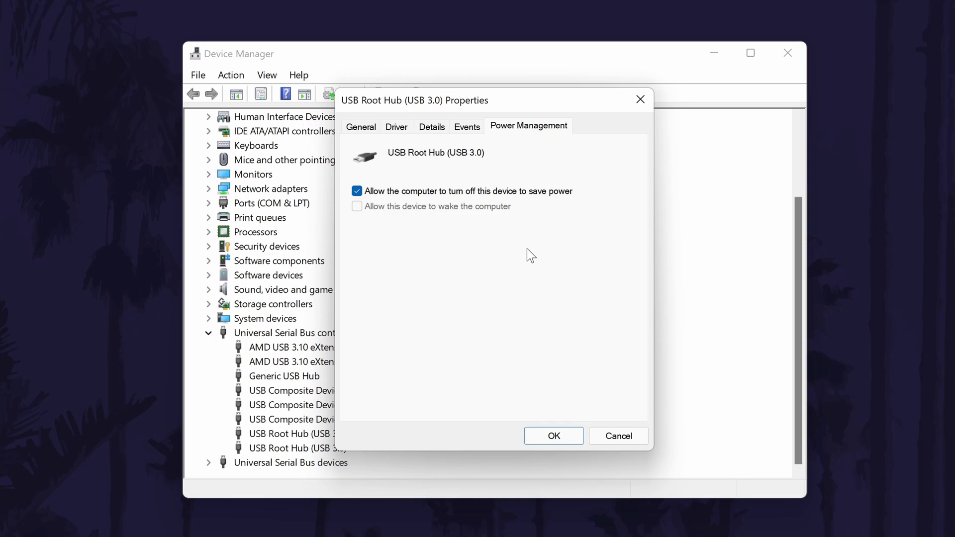
{"action": "left_click", "coordinate": [497, 195]}
{"action": "left_click", "coordinate": [543, 440]}
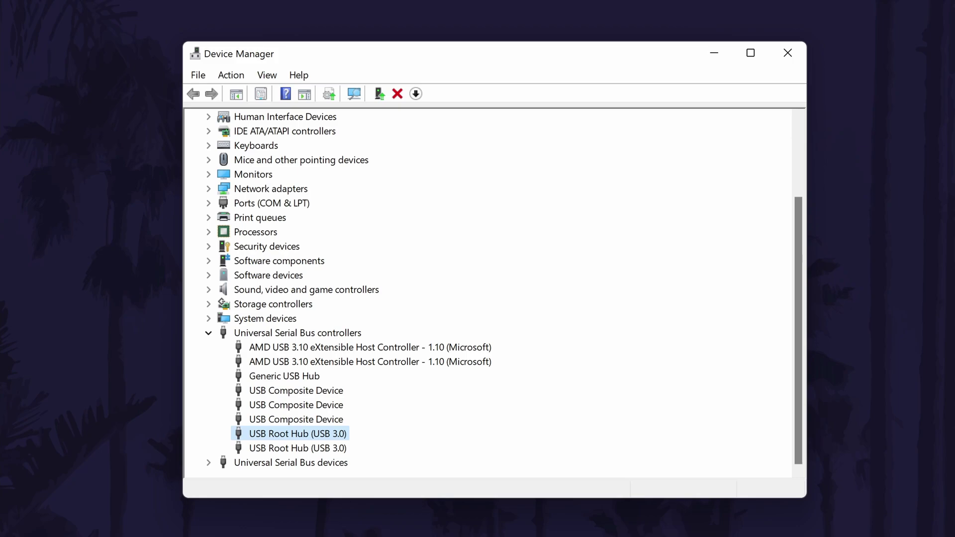
- Let Windows search automatically for a newer USB Root Hub (USB 3.0) driver
{"action": "key", "text": "Return"}
{"action": "left_click", "coordinate": [395, 127]}
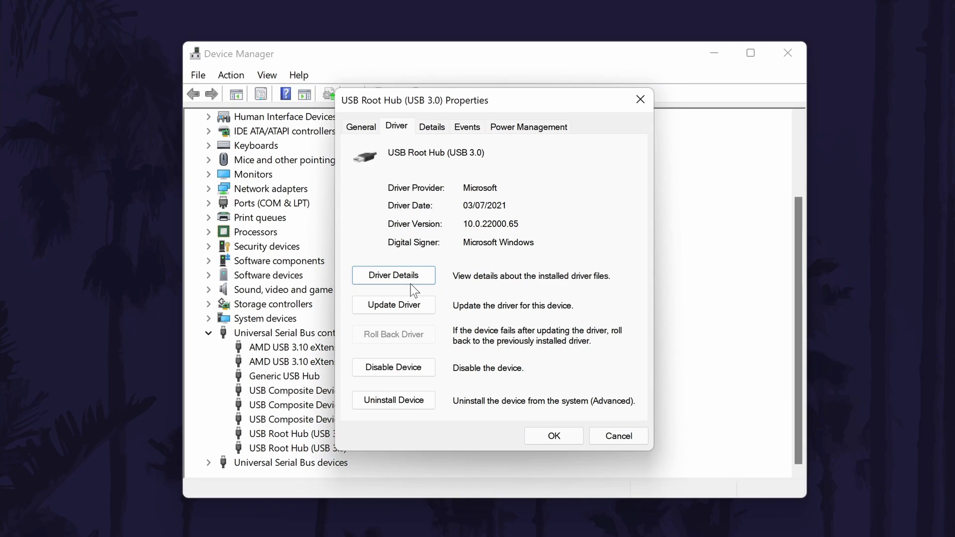
{"action": "left_click", "coordinate": [411, 302]}
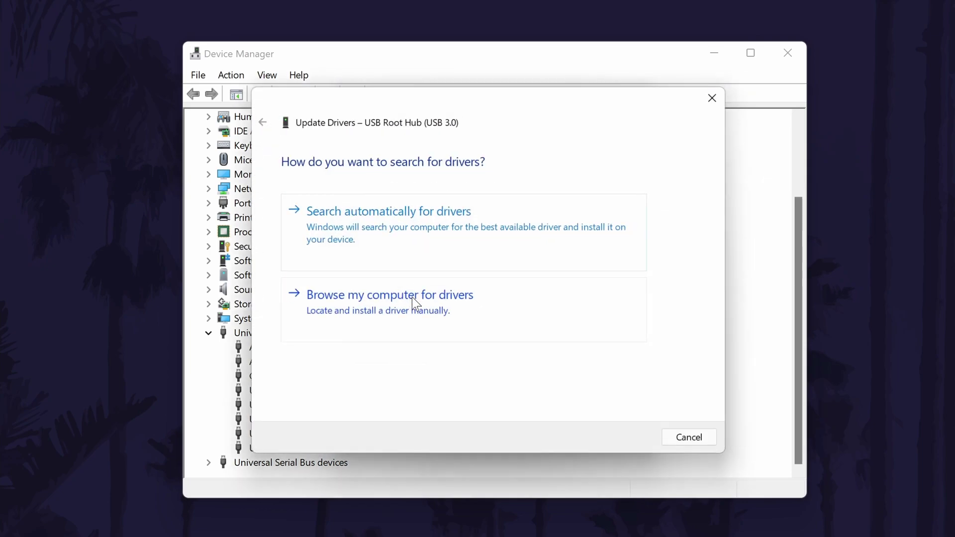
{"action": "left_click", "coordinate": [478, 224]}
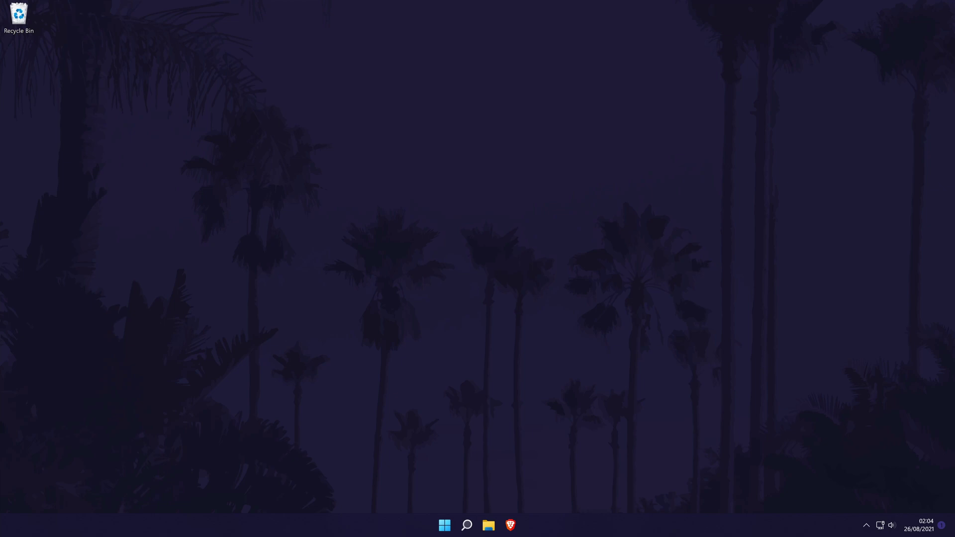
- Launch Settings from taskbar search and run Check for updates under Windows Update
{"action": "left_click", "coordinate": [467, 524]}
{"action": "type", "text": "settings"}
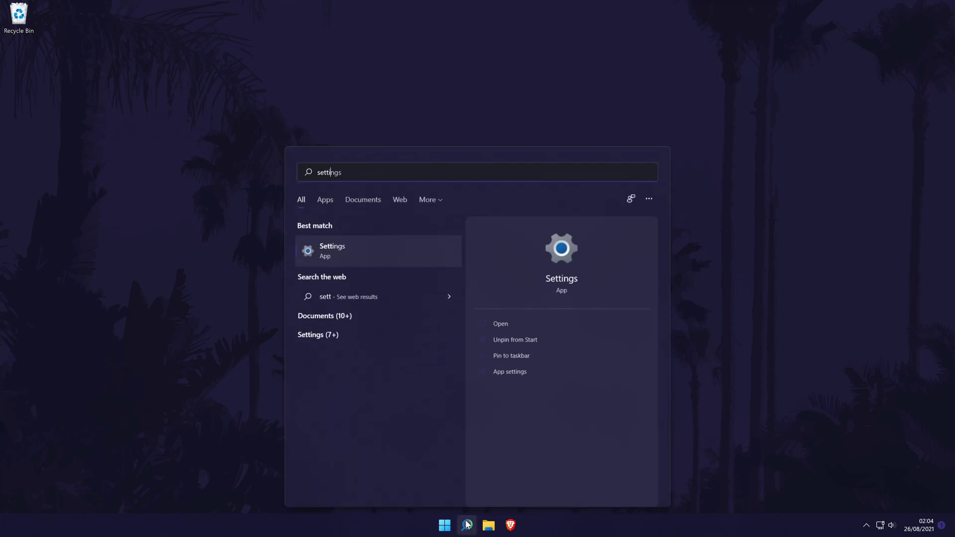
{"action": "left_click", "coordinate": [370, 246]}
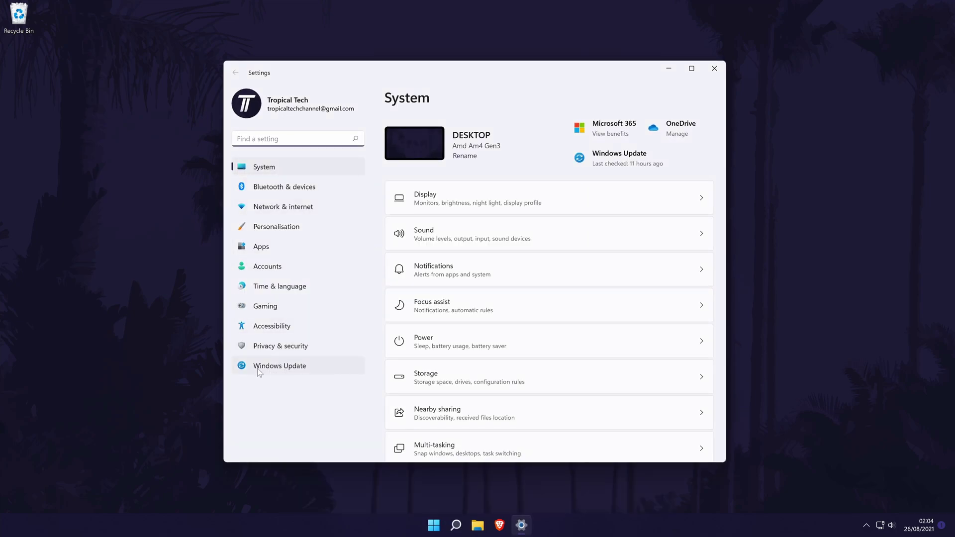
{"action": "left_click", "coordinate": [333, 367]}
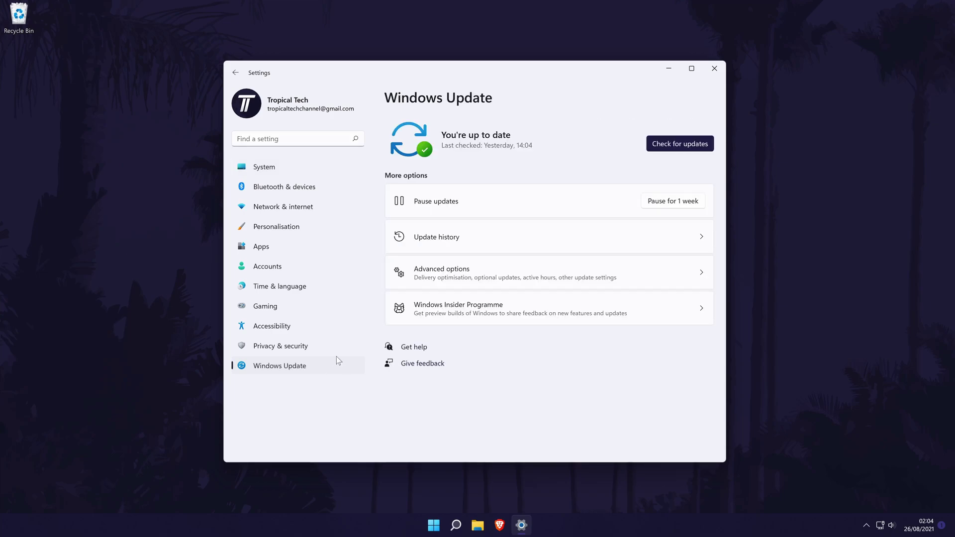
{"action": "left_click", "coordinate": [684, 145]}
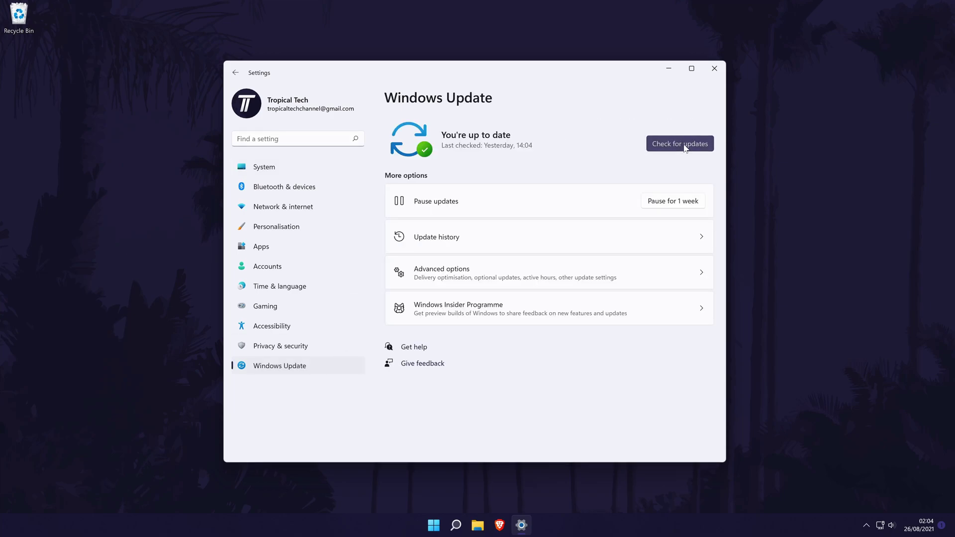
{"action": "key", "text": "alt+F4"}
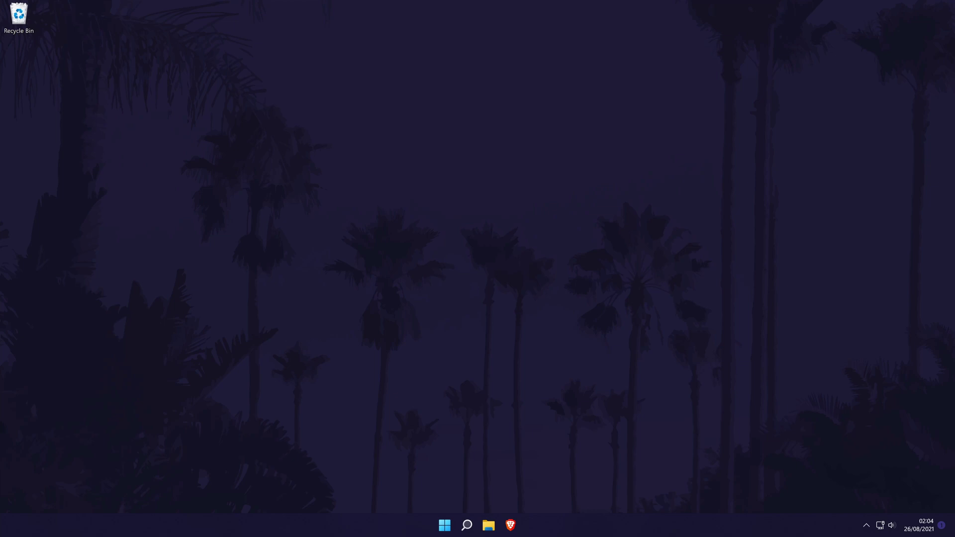
- Launch Settings and go to System > Troubleshoot > Other trouble-shooters
{"action": "left_click", "coordinate": [465, 524]}
{"action": "type", "text": "settings"}
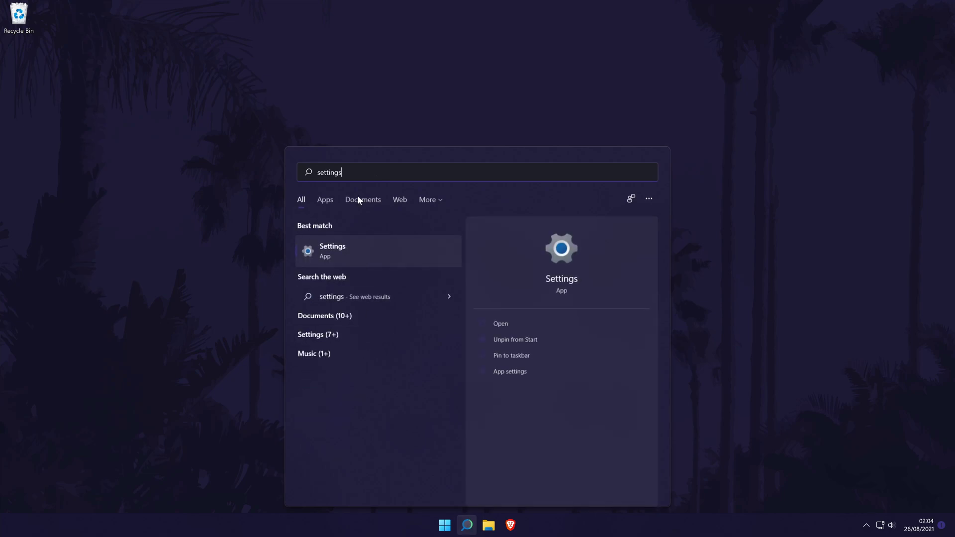
{"action": "left_click", "coordinate": [350, 254]}
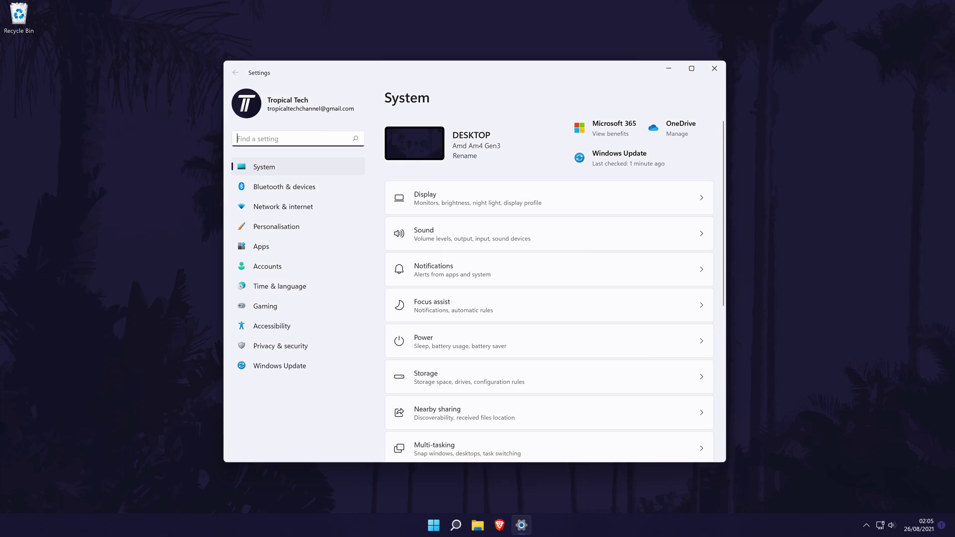
{"action": "left_click", "coordinate": [262, 166]}
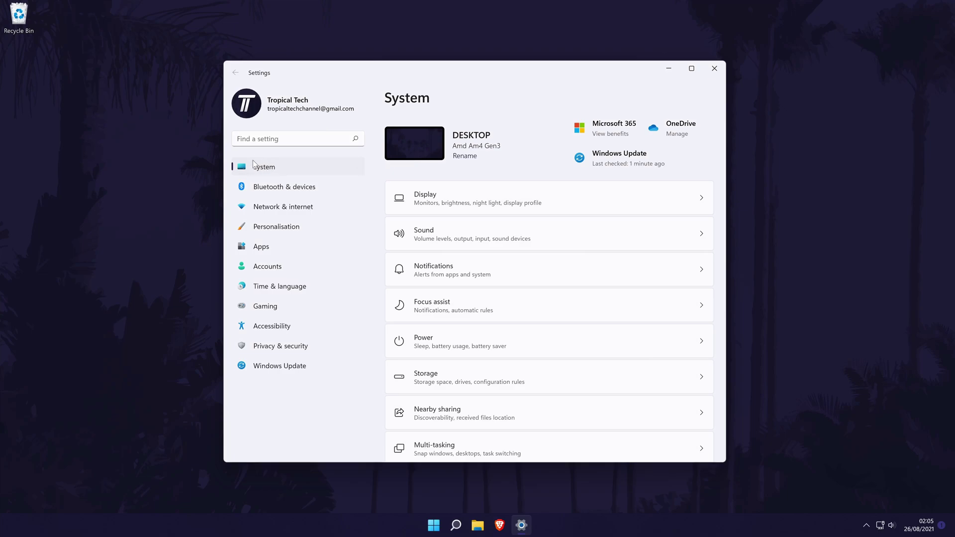
{"action": "scroll", "coordinate": [569, 219], "scroll_direction": "down", "scroll_amount": 4}
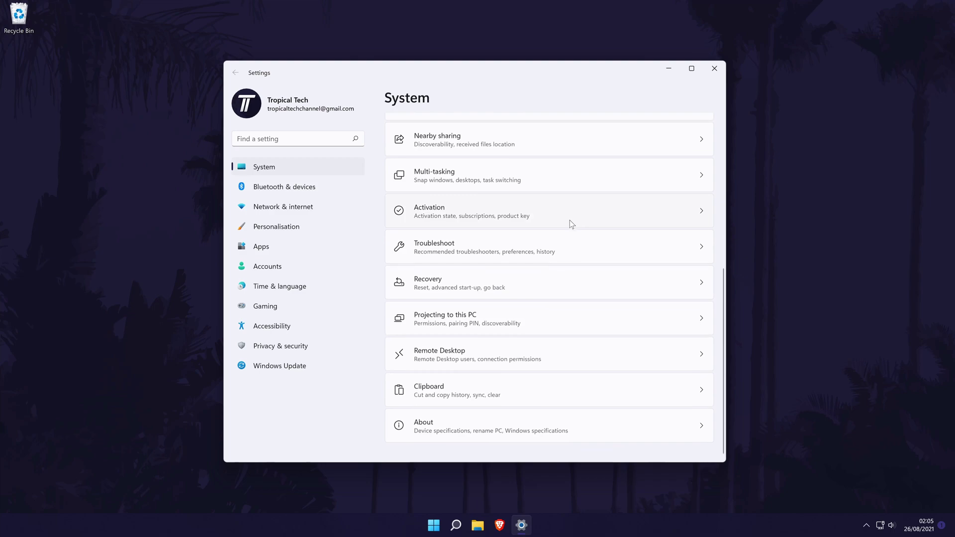
{"action": "left_click", "coordinate": [617, 252]}
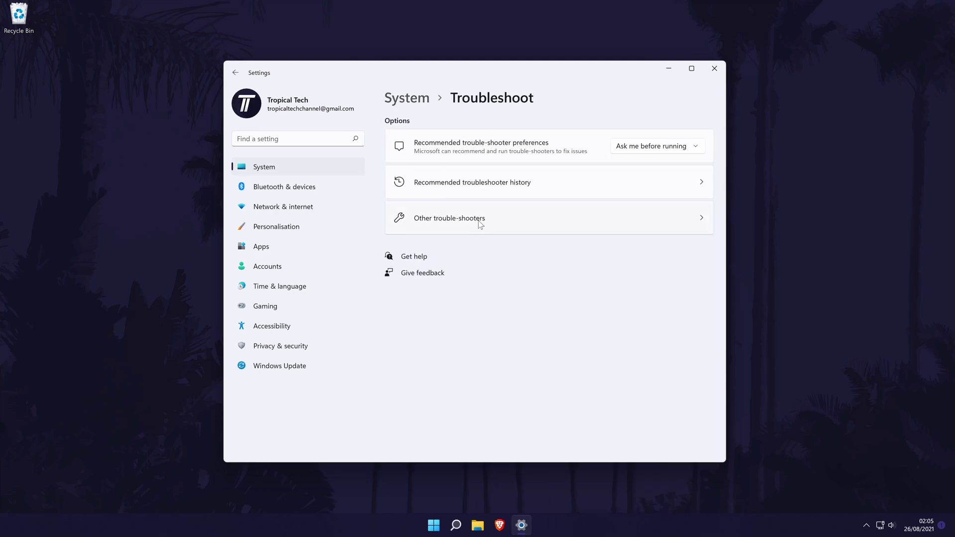
{"action": "left_click", "coordinate": [478, 224]}
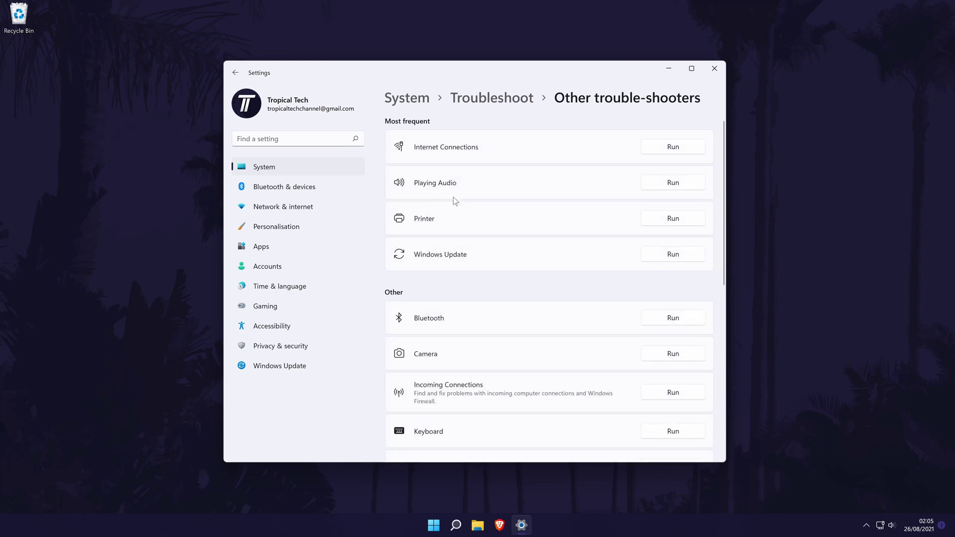
{"action": "scroll", "coordinate": [489, 336], "scroll_direction": "down", "scroll_amount": 3}
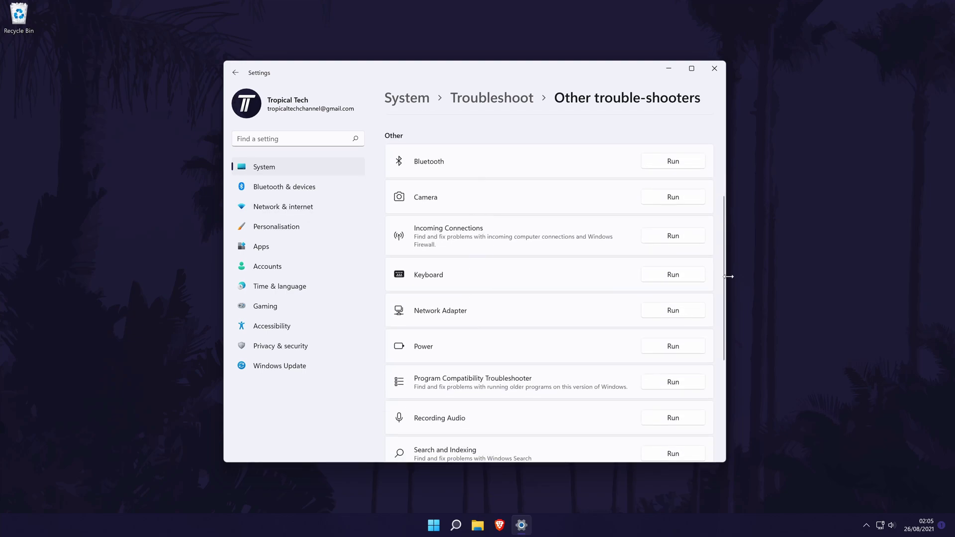
- Run the Keyboard troubleshooter from the Other trouble-shooters list
{"action": "left_click", "coordinate": [672, 274]}
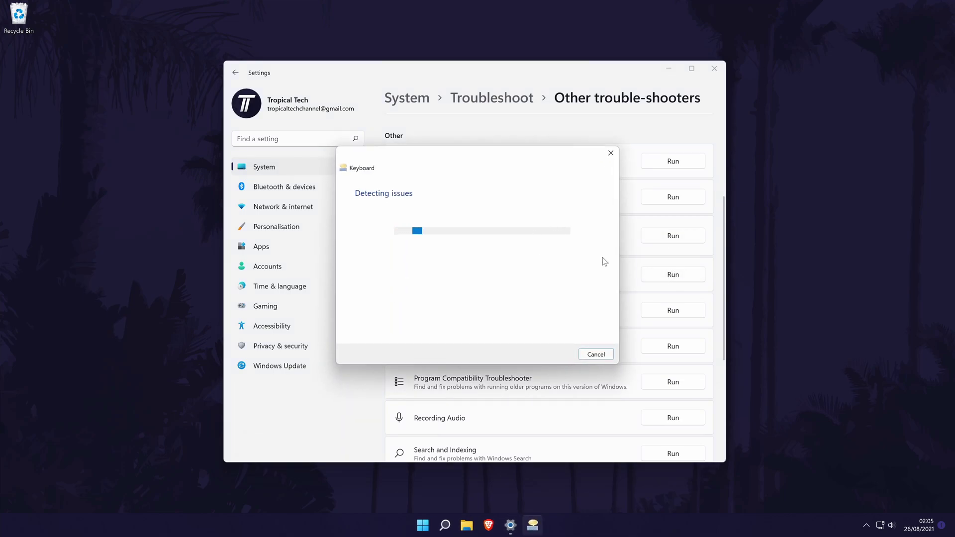